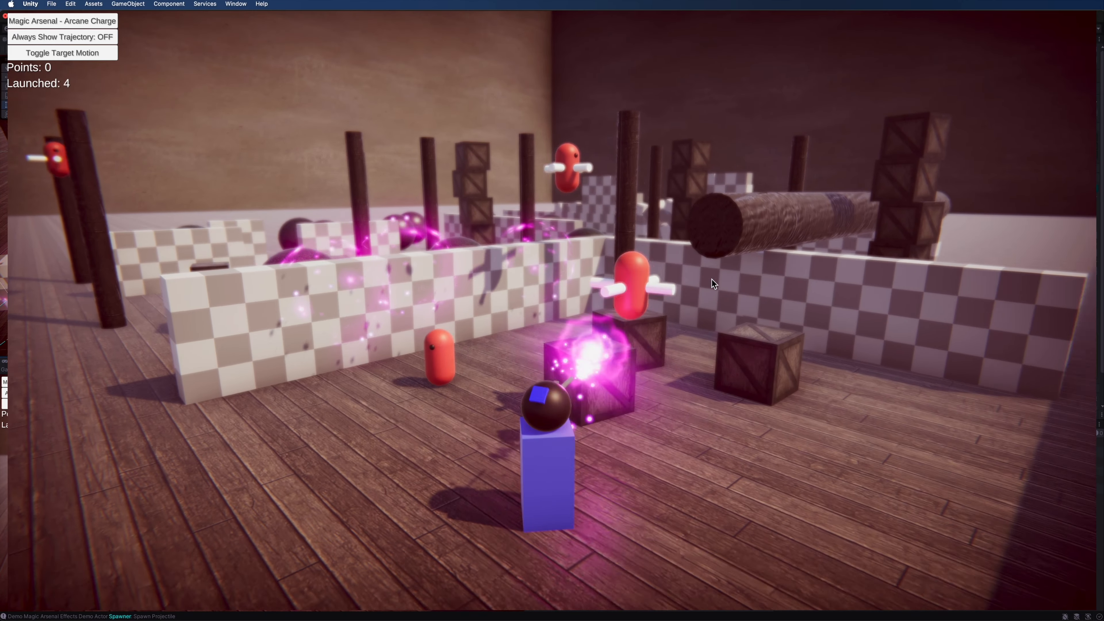
Test-fire the Arcane Charge projectile at the targets, walls, crates, posts and log throughout the running demo scene
left_click(656, 271)
left_click(566, 302)
left_click(254, 396)
left_click(245, 416)
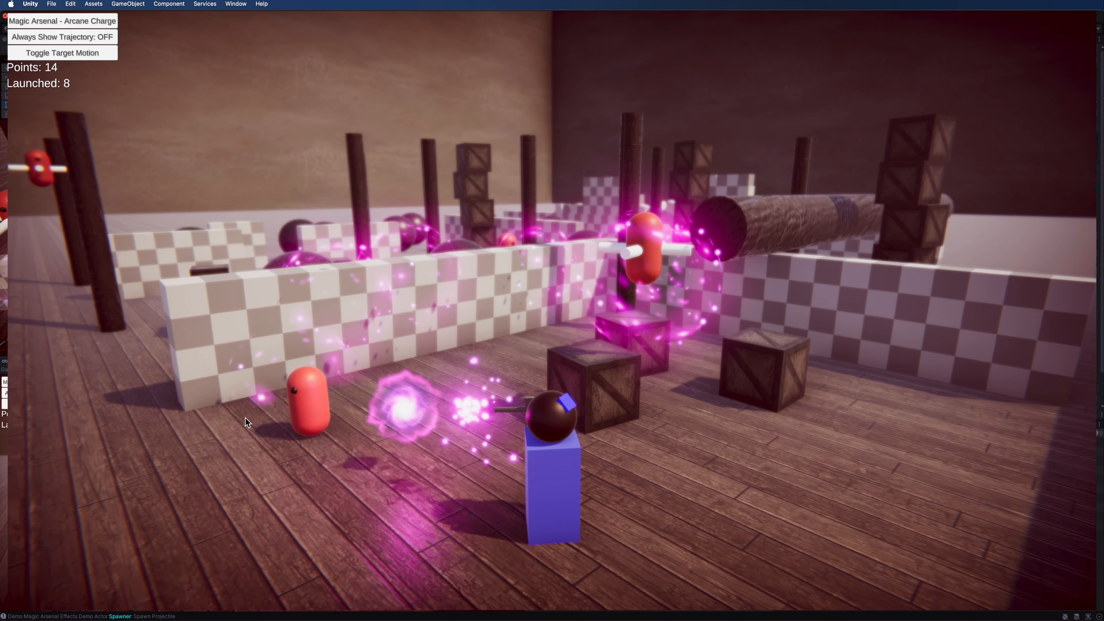
left_click(890, 354)
left_click(958, 215)
left_click(922, 158)
left_click(923, 149)
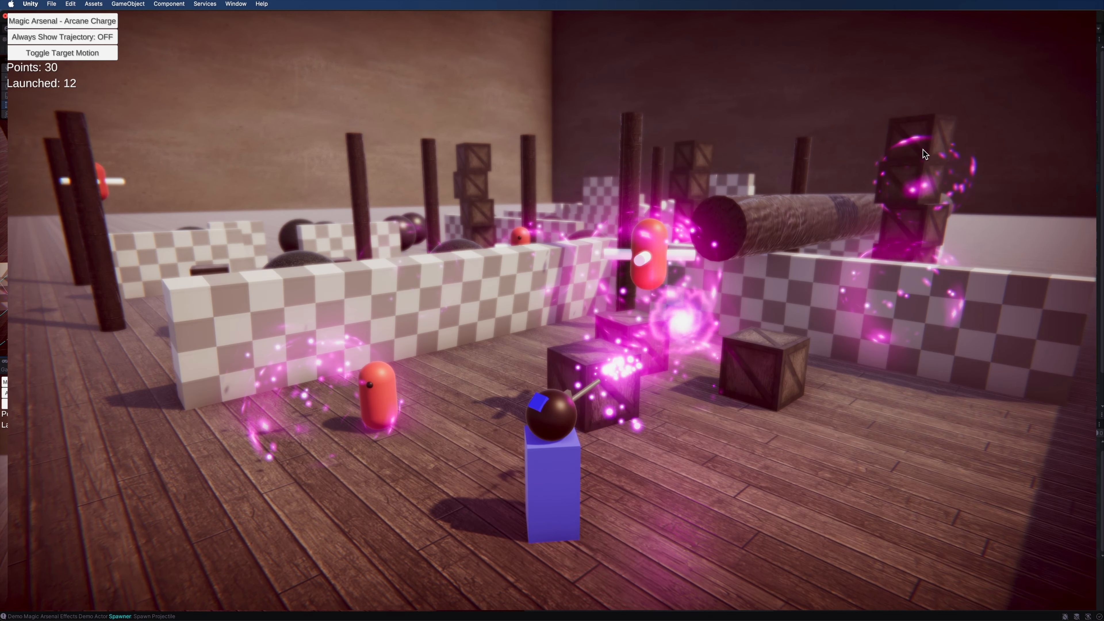
left_click(862, 134)
left_click(608, 148)
left_click(506, 180)
left_click(483, 249)
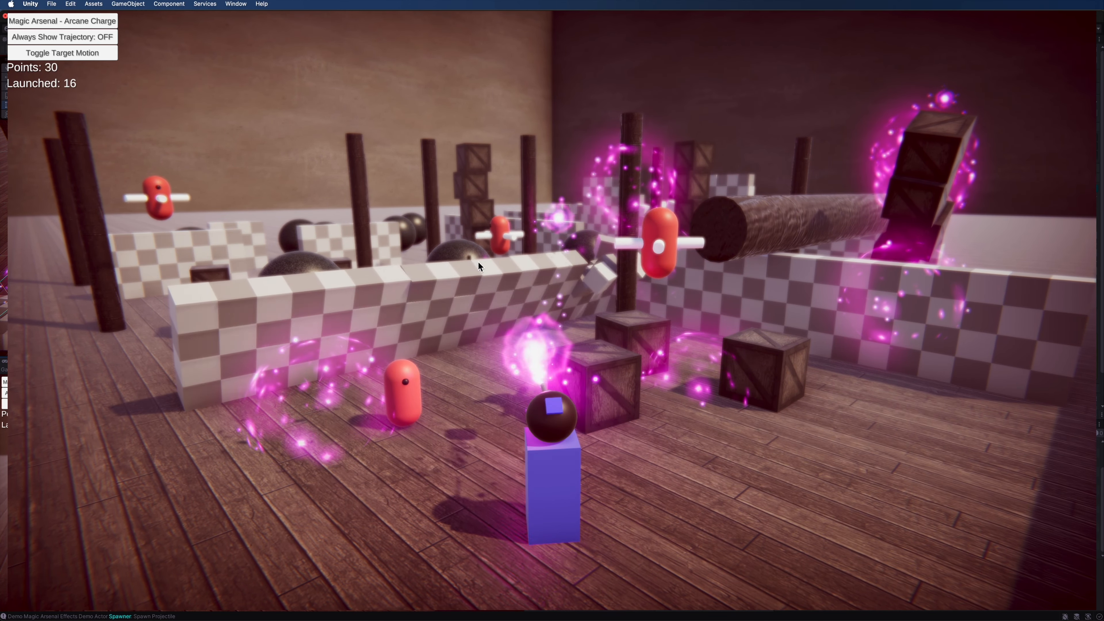
left_click(451, 282)
left_click(394, 286)
left_click(407, 289)
left_click(417, 290)
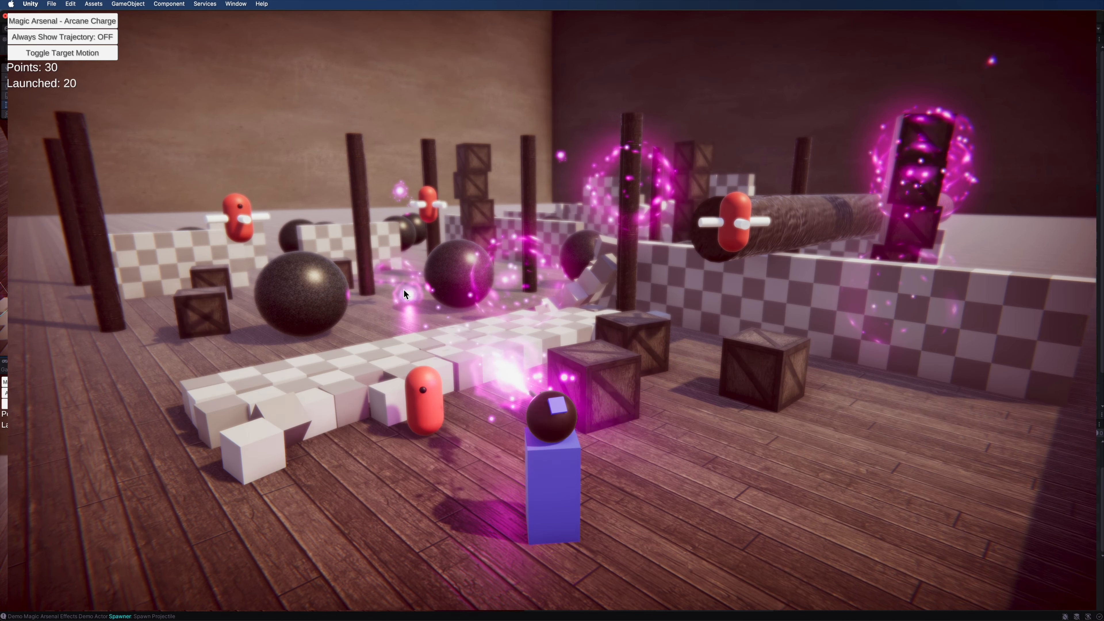
left_click(306, 291)
left_click(541, 361)
left_click(561, 364)
left_click(328, 350)
left_click(314, 313)
left_click(308, 286)
left_click(308, 285)
left_click(357, 213)
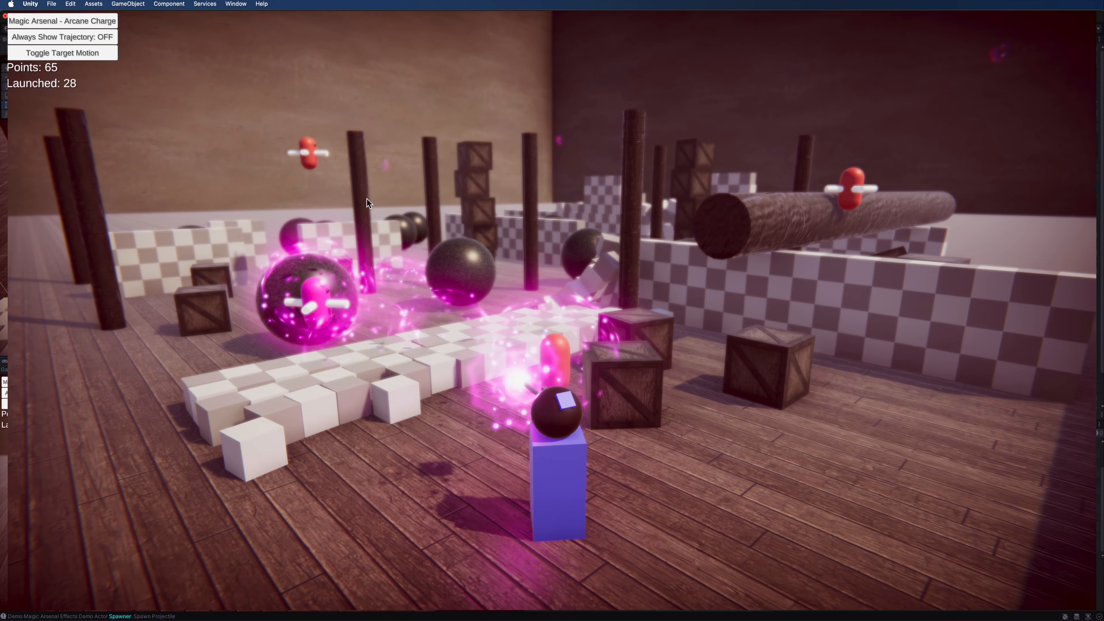
left_click(522, 159)
left_click(528, 156)
left_click(536, 153)
left_click(633, 160)
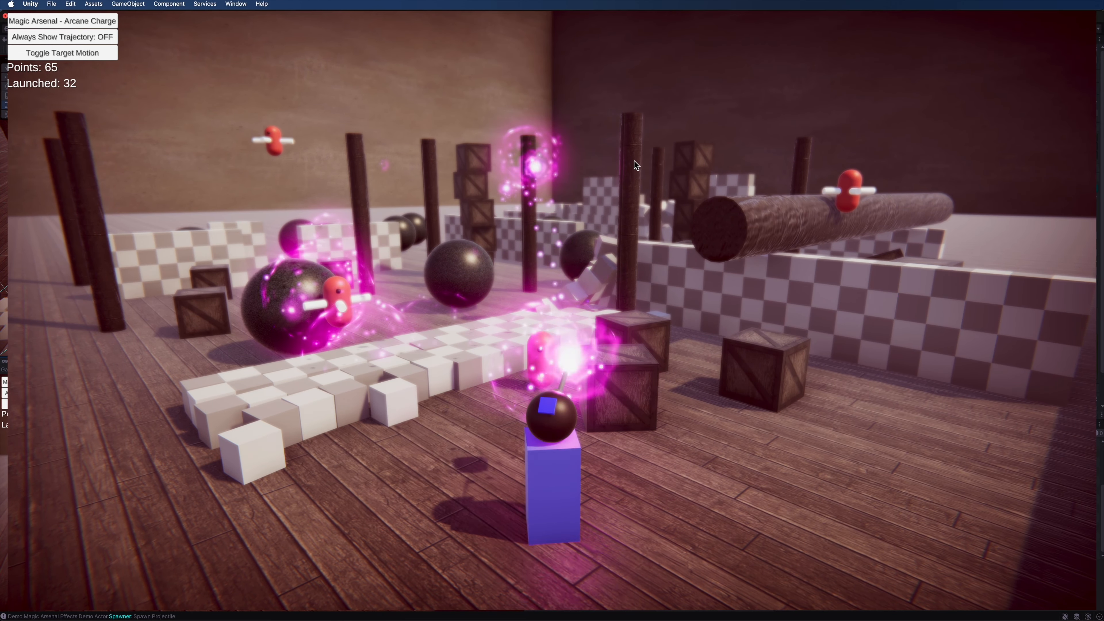
left_click(695, 187)
left_click(765, 209)
left_click(828, 213)
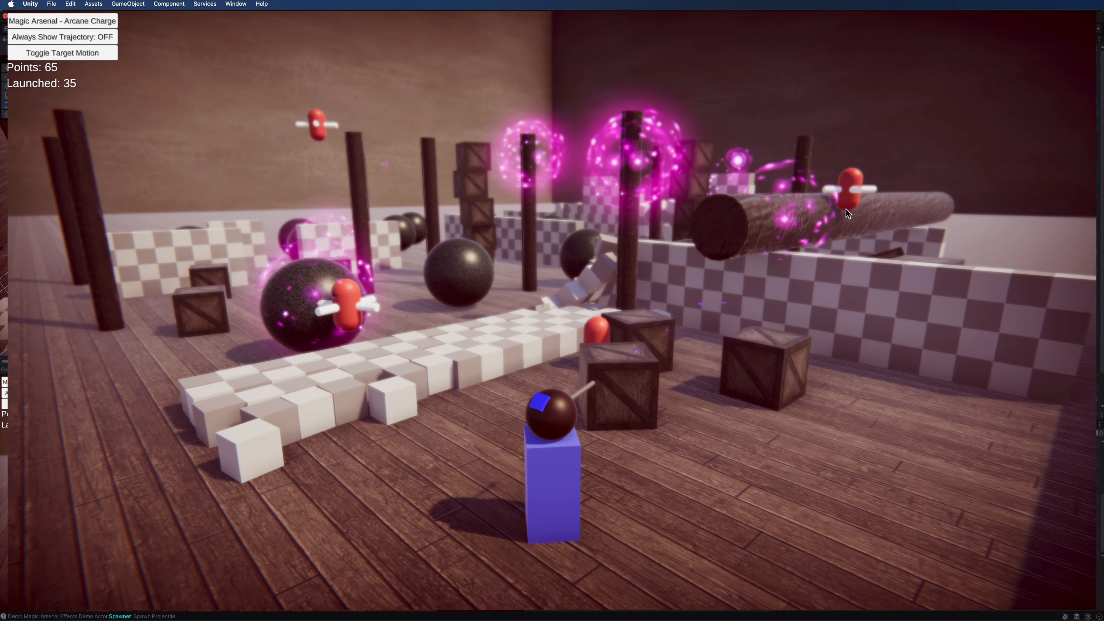
left_click(860, 205)
left_click(862, 294)
left_click(928, 297)
left_click(545, 331)
left_click(325, 364)
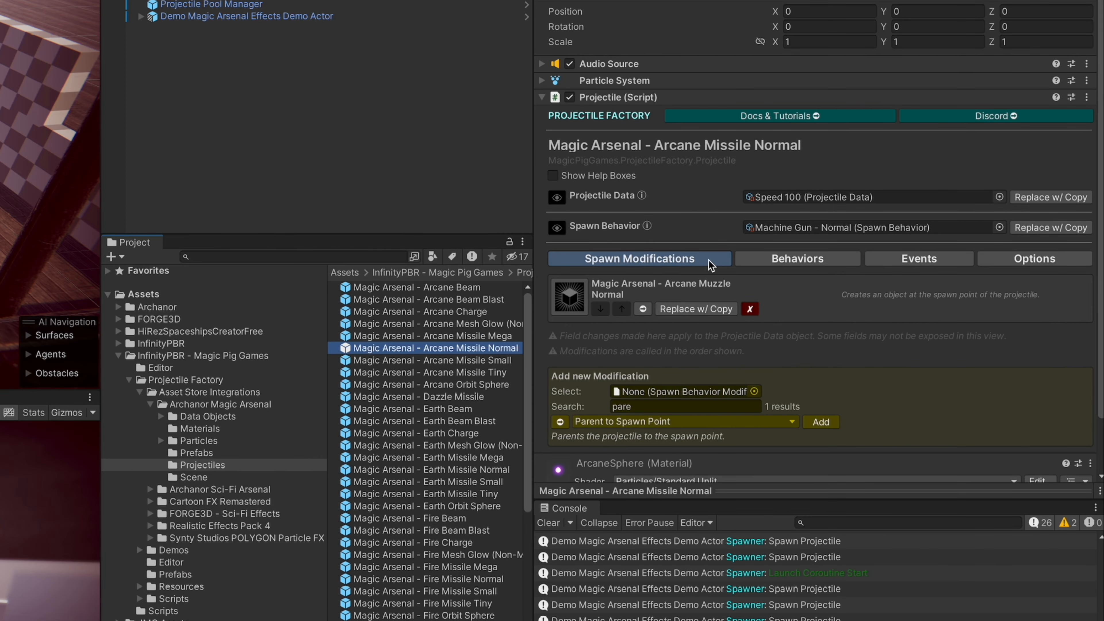
Add the Home in on Target behavior to the Arcane Missile Normal projectile and remove its Move Forward behavior
left_click(743, 259)
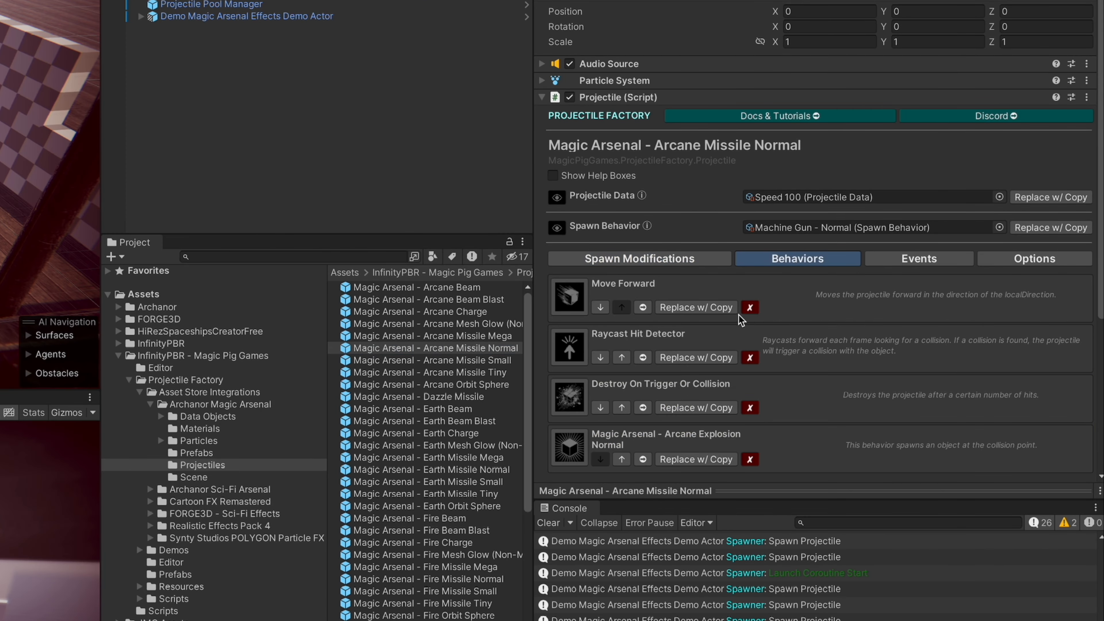
scroll(570, 326, "down", 5)
left_click(672, 420)
type("home")
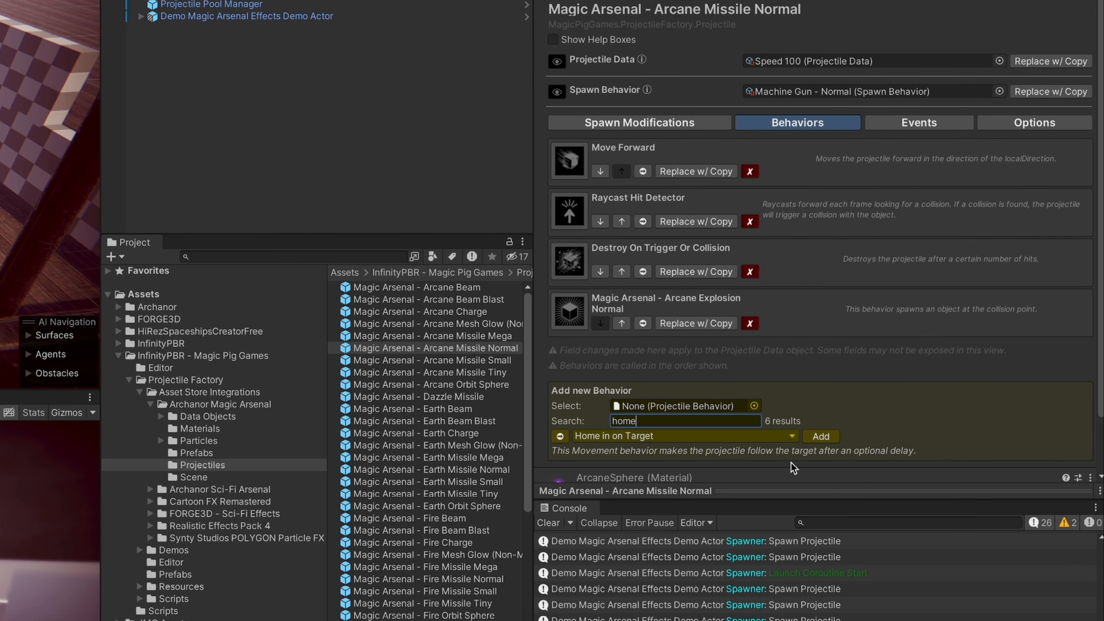
left_click(821, 436)
scroll(839, 234, "down", 3)
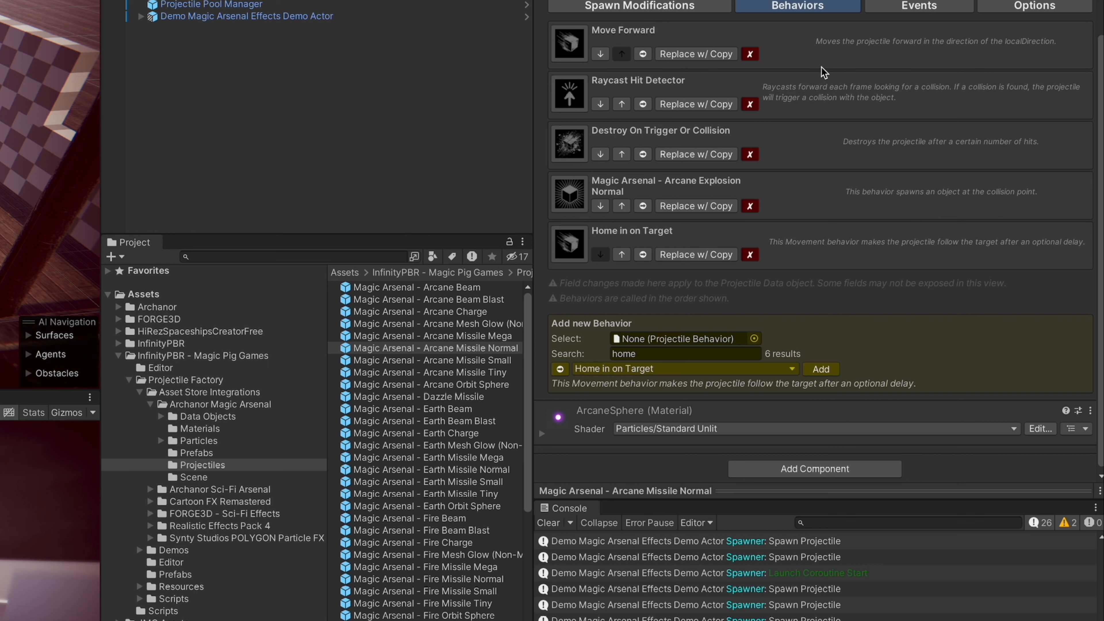
left_click(752, 55)
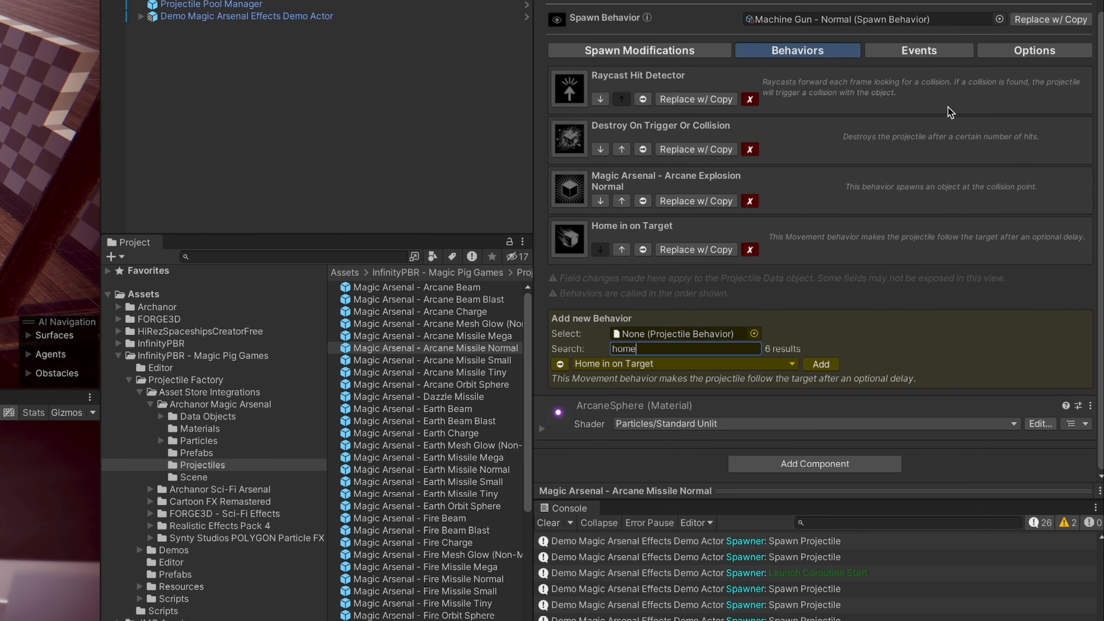
Search the behaviors for "tar" and add Find New Target Random (50m, 50 attemps) delay 3s to the projectile
key("BackSpace")
key("BackSpace")
key("BackSpace")
key("BackSpace")
type("tar")
left_click(650, 364)
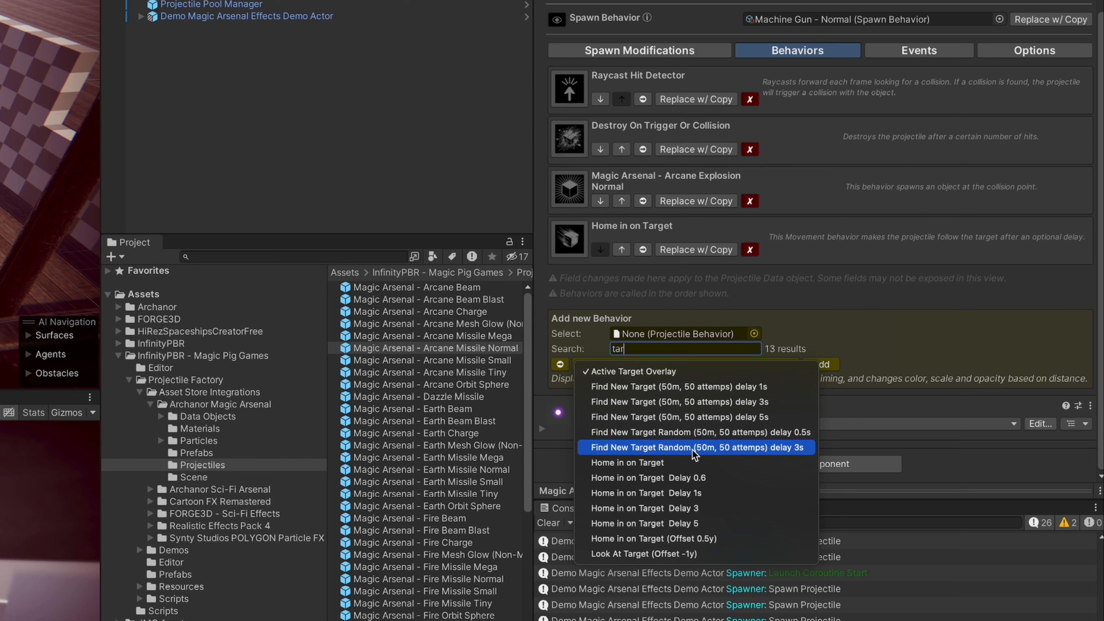
left_click(754, 450)
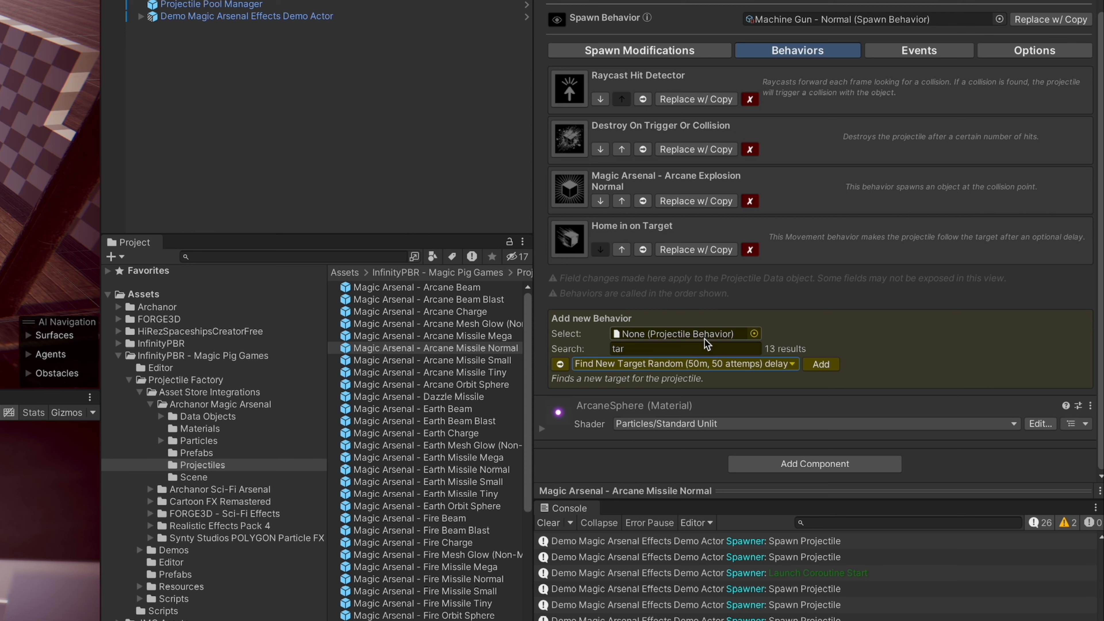
left_click(822, 364)
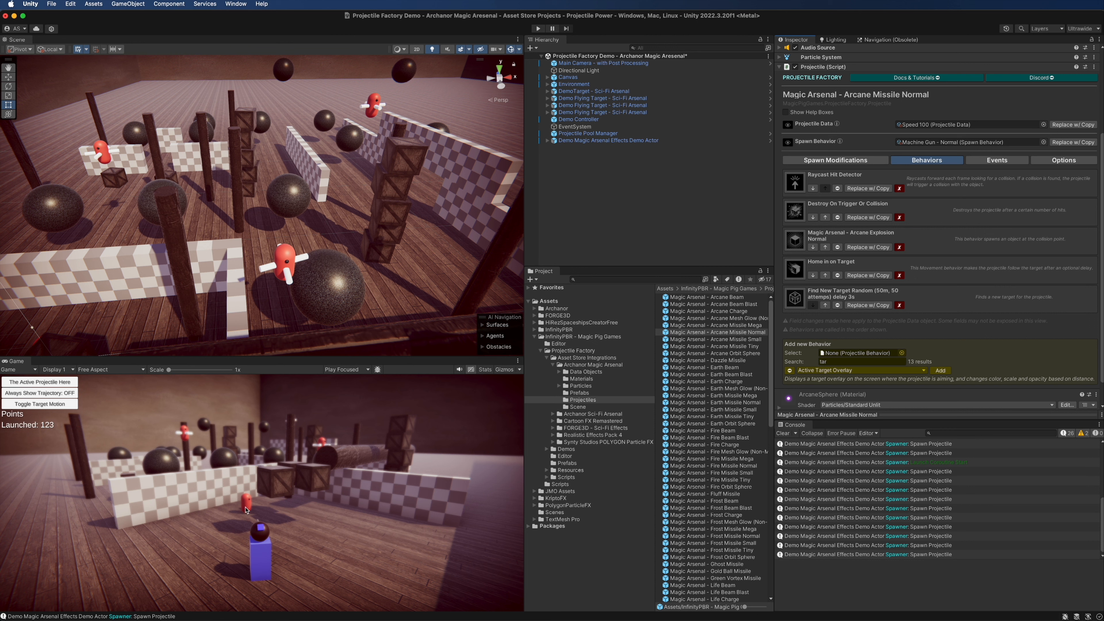
Replace the missile's Home in on Target behavior with the Home in on Target Delay 3 version
left_click(899, 275)
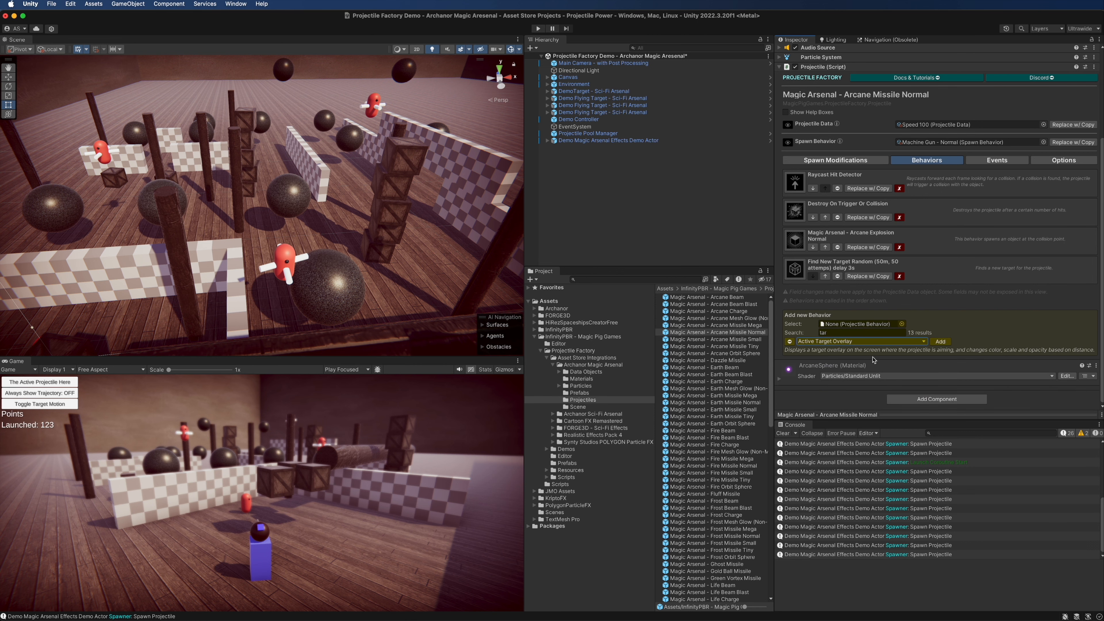
left_click(849, 333)
left_click(816, 341)
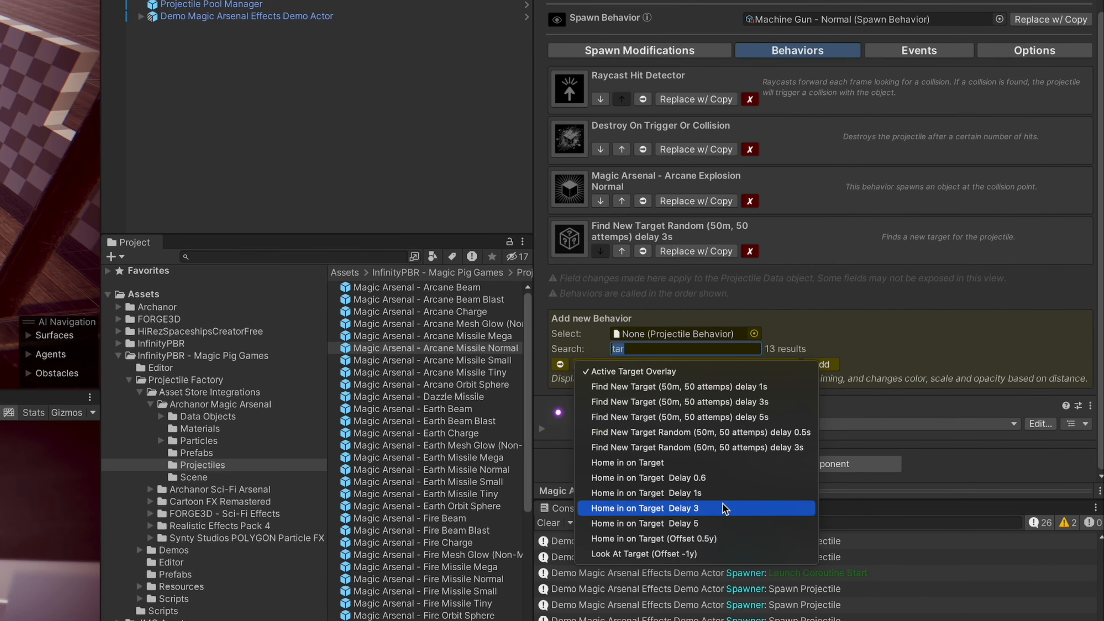
left_click(724, 509)
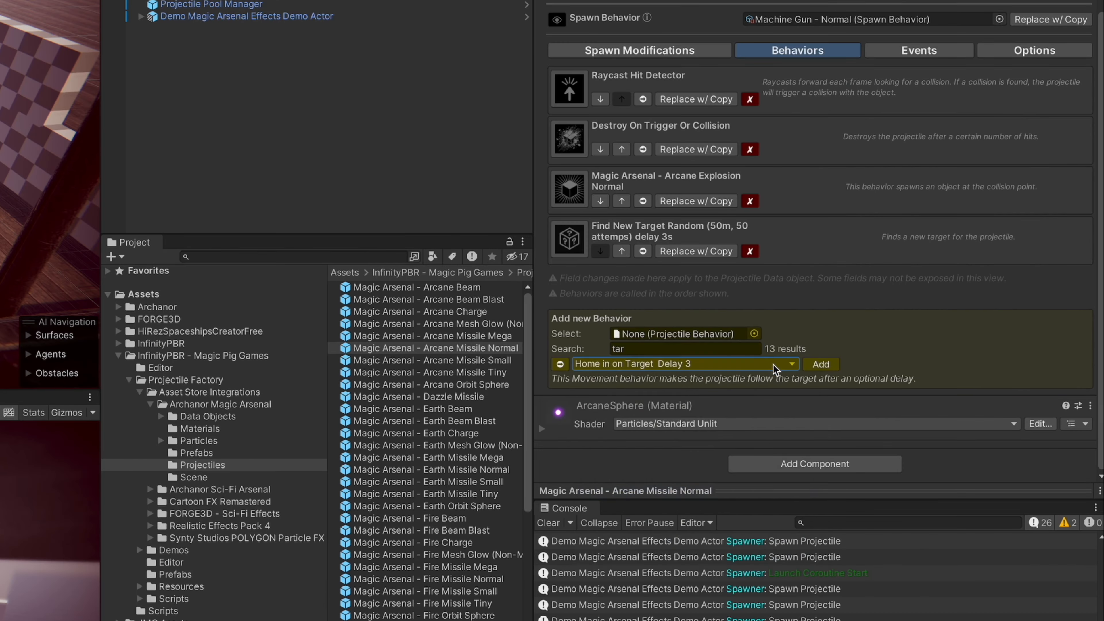
left_click(823, 364)
Examine the detailed settings of the Find New Target Random and Home in on Target Delay 3 behaviors
left_click(582, 300)
left_click(569, 239)
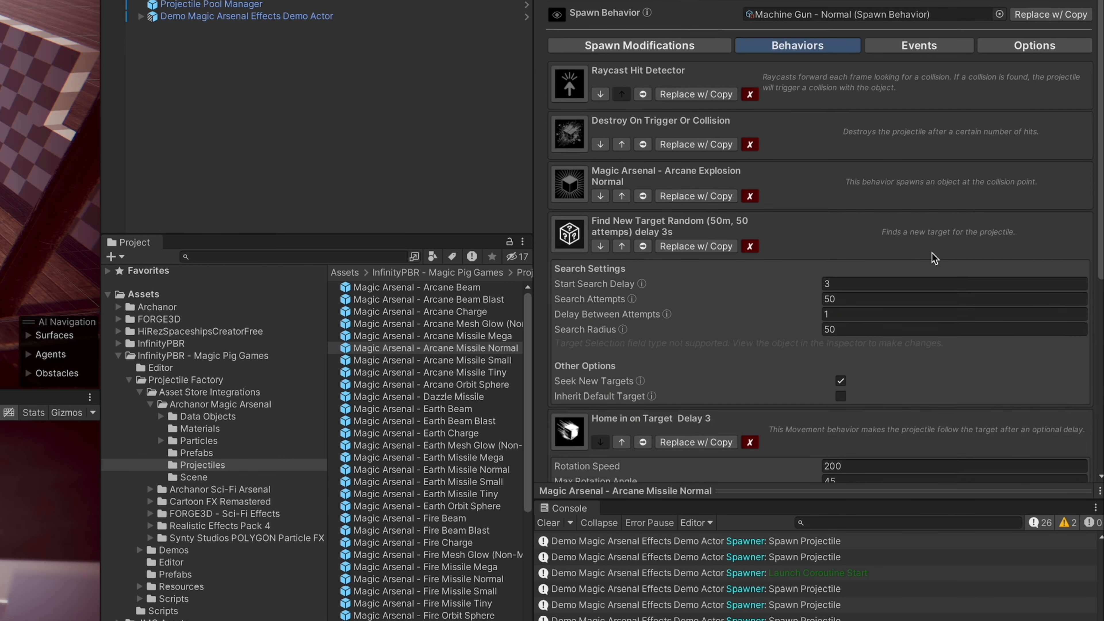
scroll(931, 255, "down", 10)
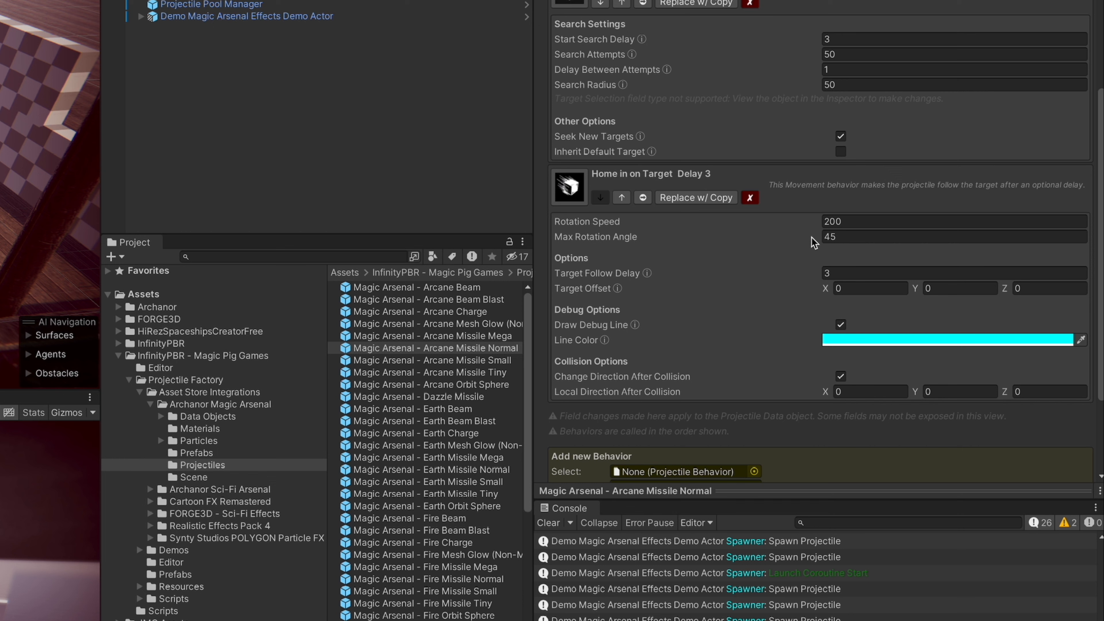
Run the demo scene and fire a continuous stream of Arcane Missile Normal projectiles while sweeping the aim
key("ctrl+p")
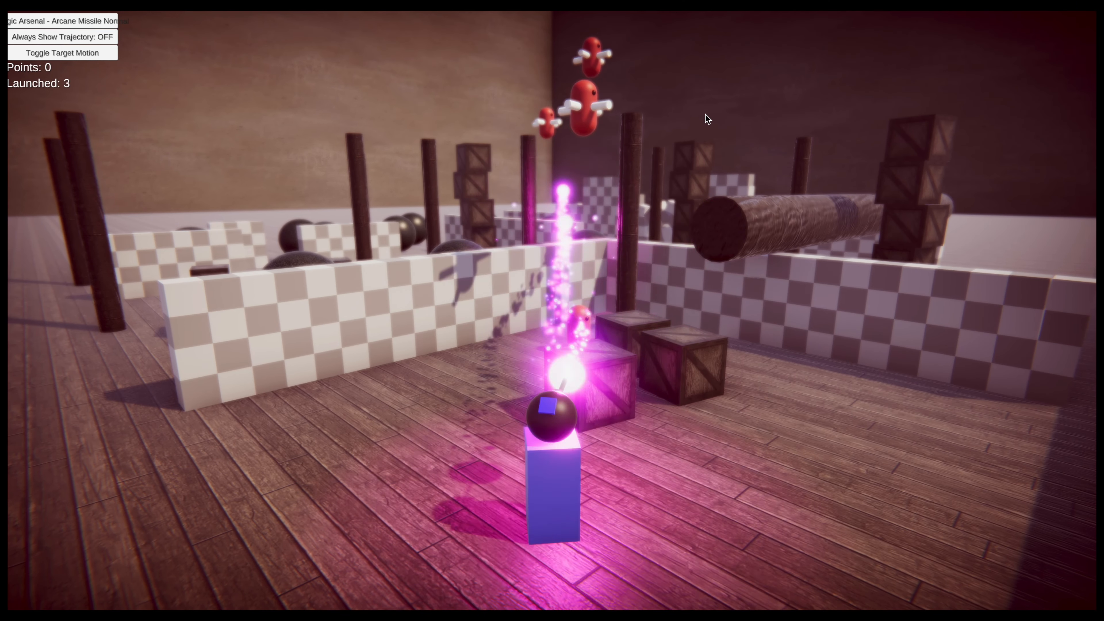
left_click_drag(705, 113, 402, 42)
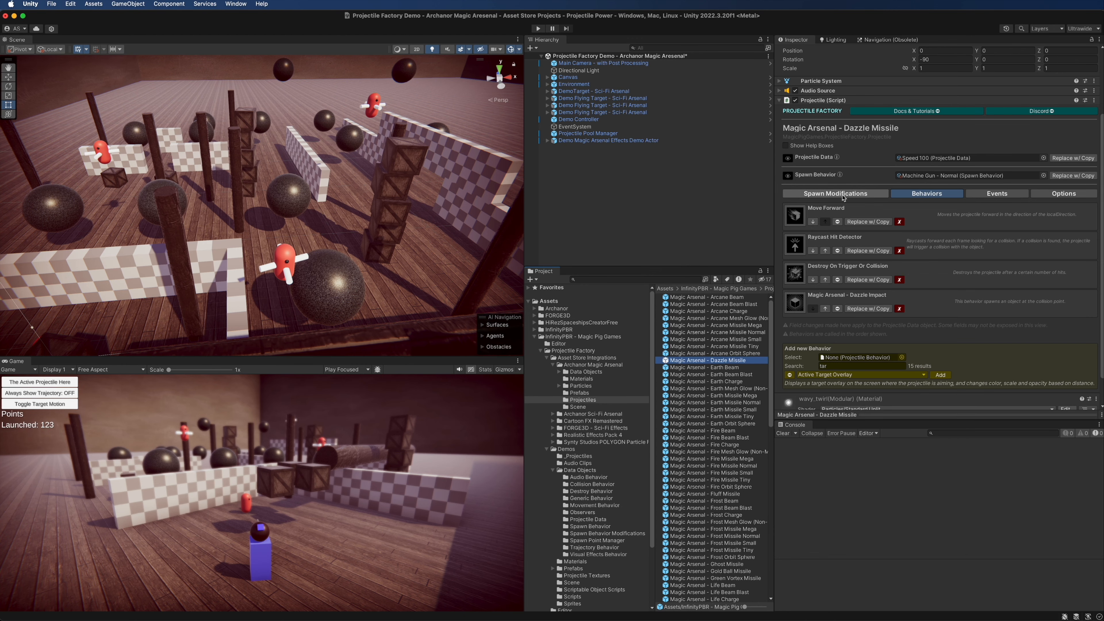
Change the Dazzle Missile's spawn behavior to Machine Gun - Slow - 5 at 45 Degrees
left_click(841, 193)
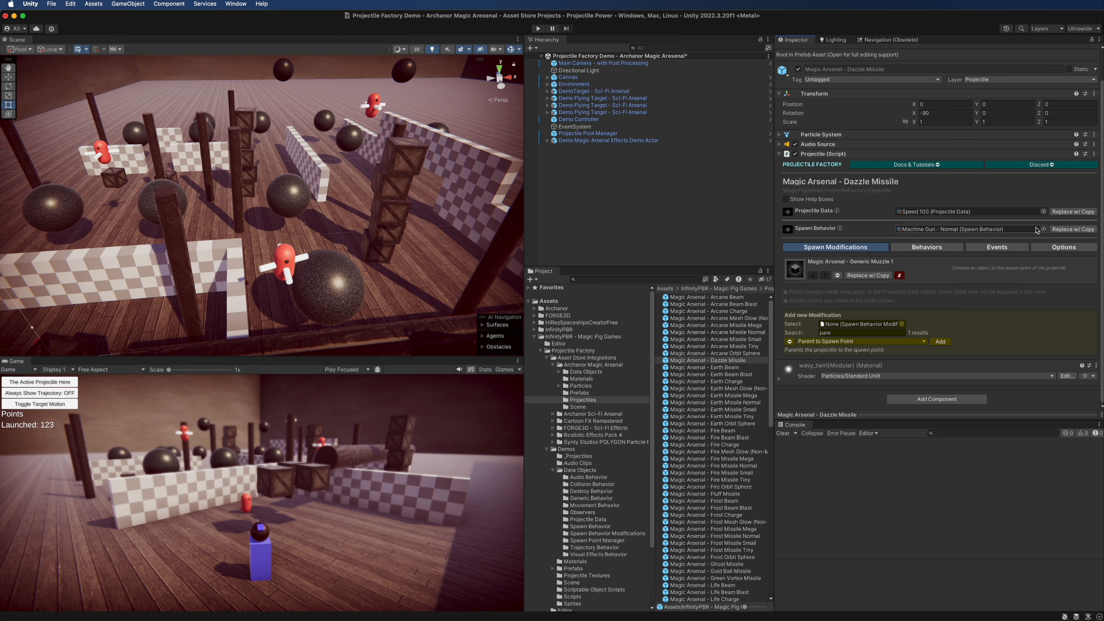
left_click(789, 230)
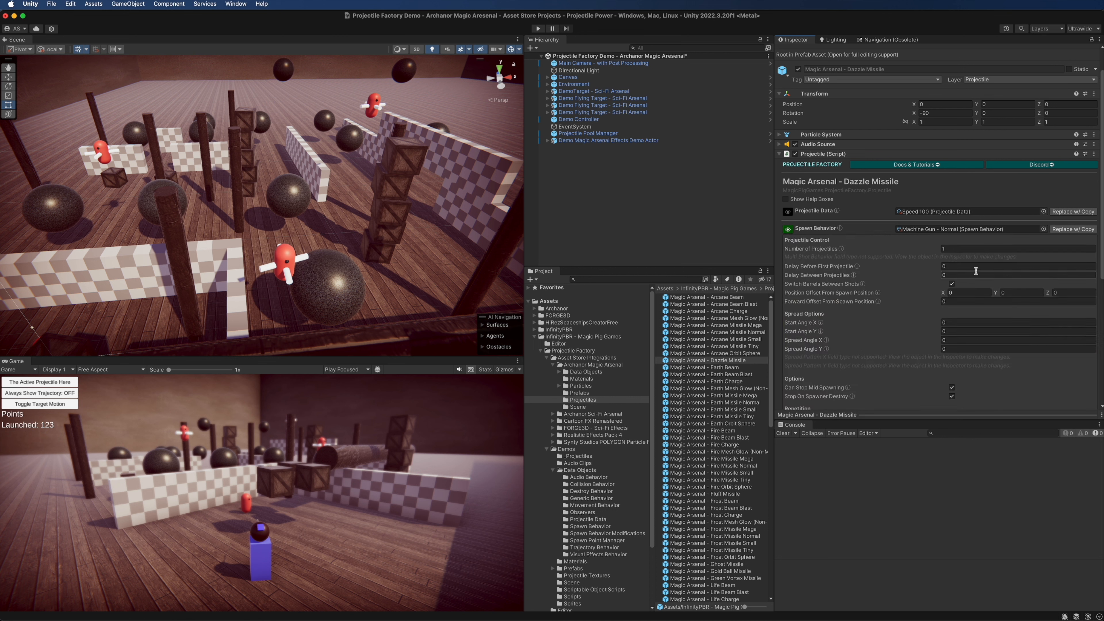
scroll(942, 255, "down", 1)
scroll(942, 242, "down", 3)
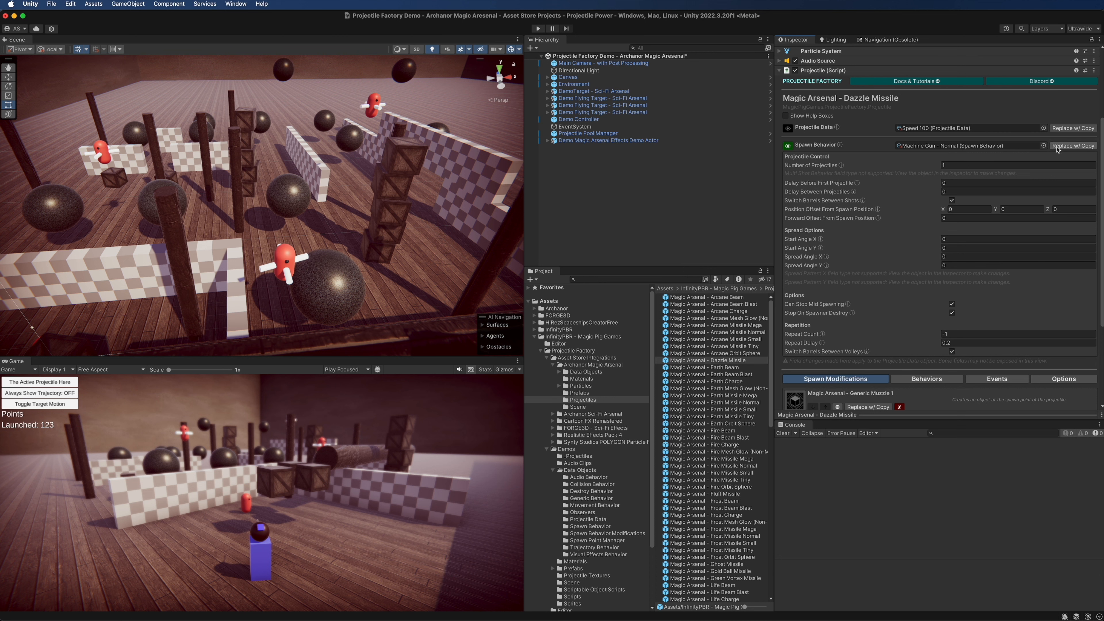
left_click(1044, 145)
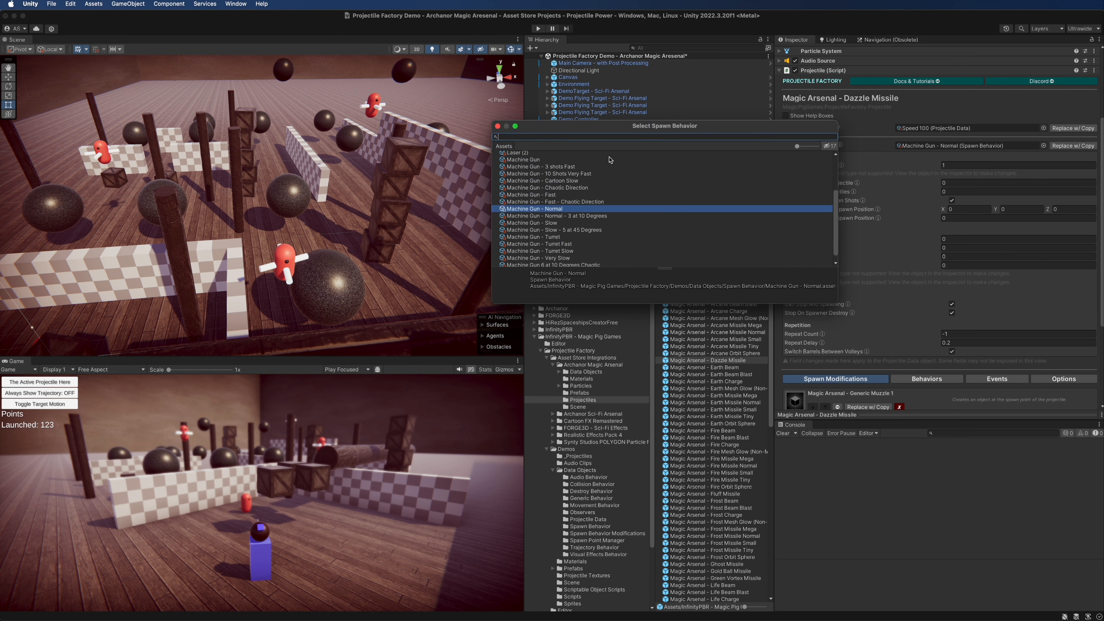
scroll(579, 224, "down", 1)
left_click(560, 222)
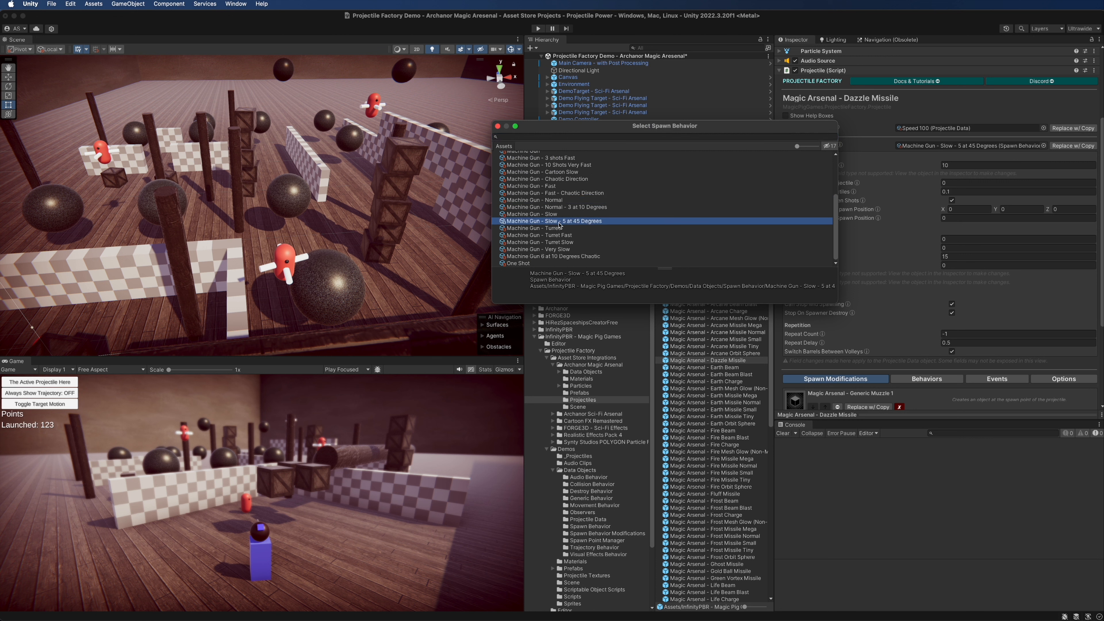
left_click(498, 126)
Set the spawn behavior's Number of Projectiles to 5 and its Spread Angle X to 45
left_click(978, 165)
type("5")
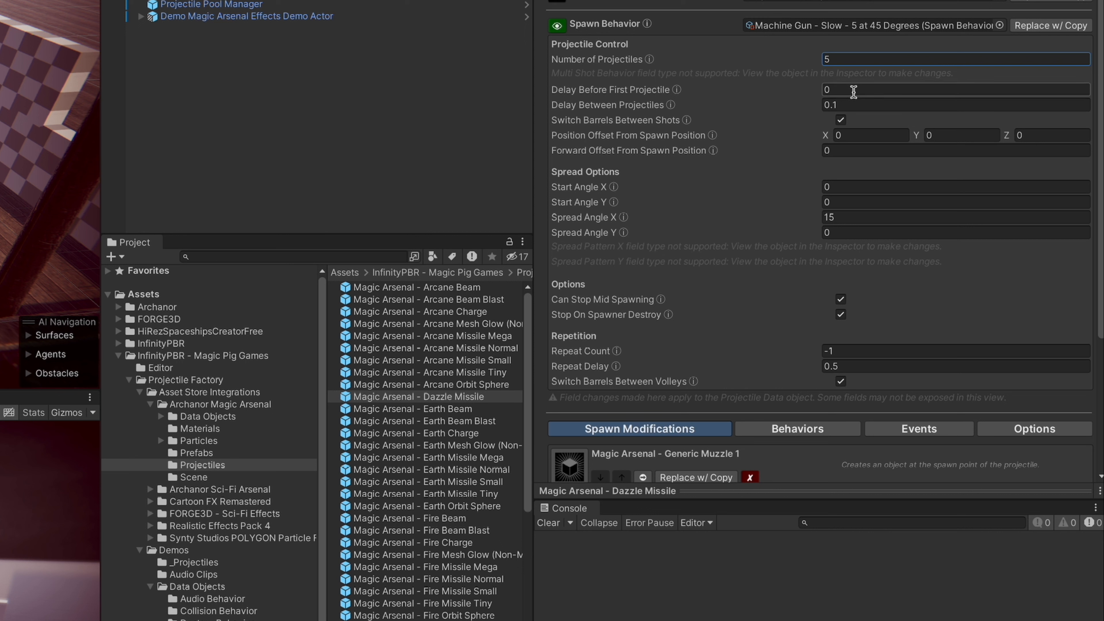
left_click(839, 216)
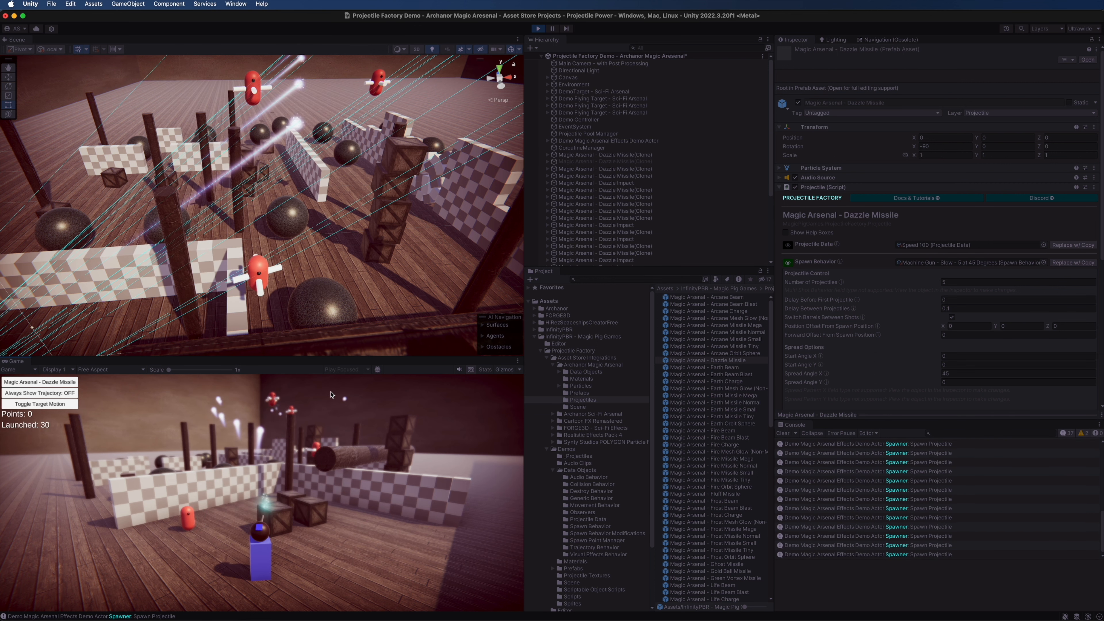
Set the Dazzle Missile's Delay Between Projectiles to 0 while the scene is running
left_click(944, 309)
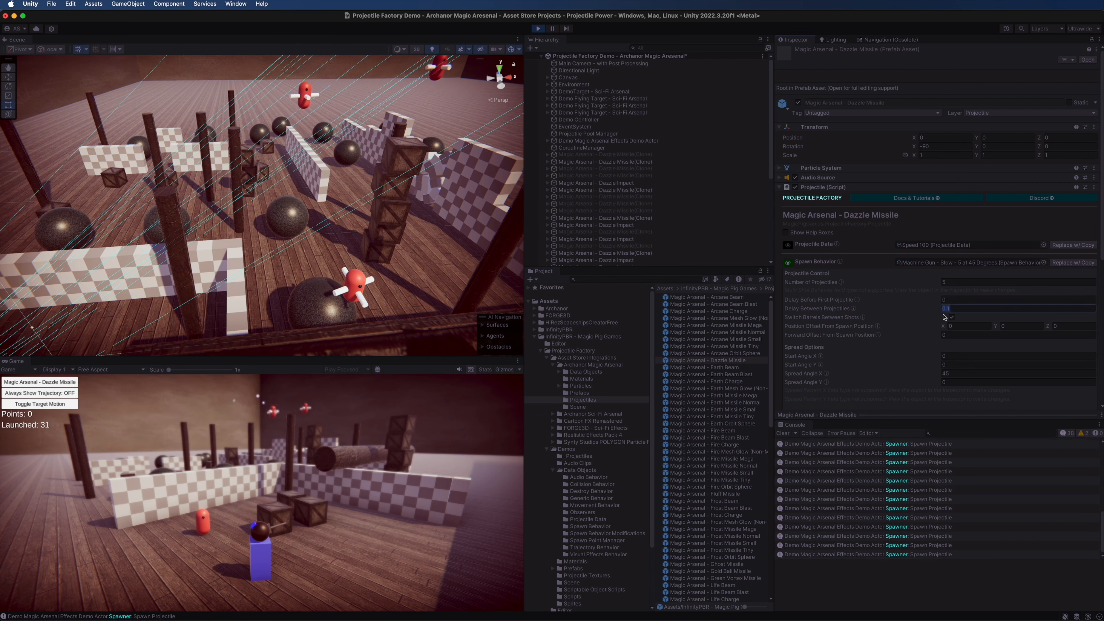
type("0")
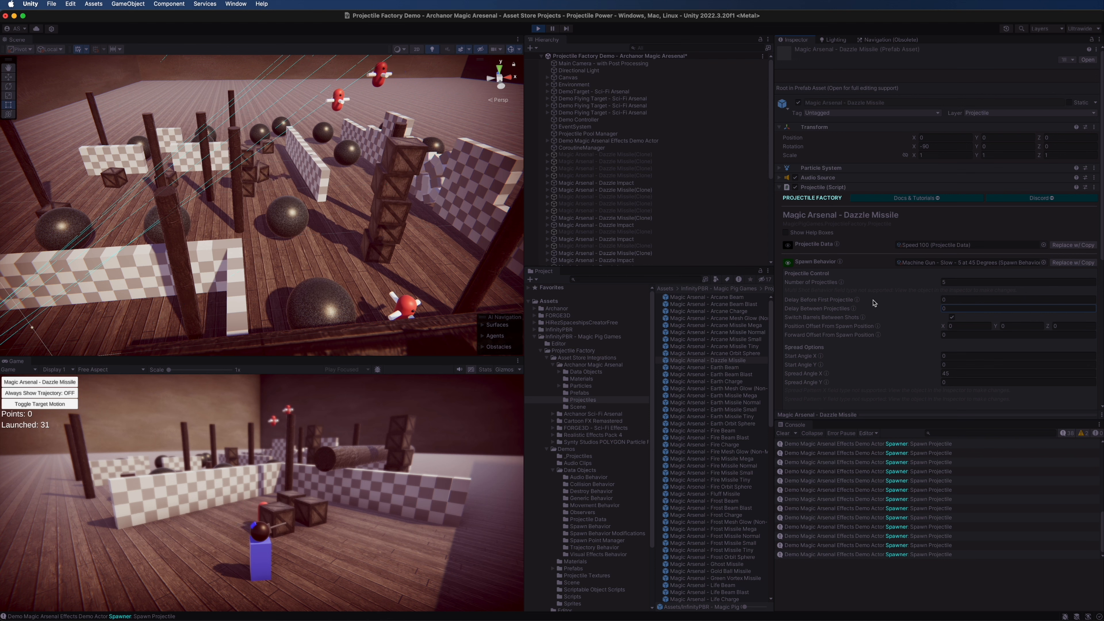
Test-fire the Dazzle Missile volleys in the game view, aiming across the flying targets, log and checkered walls
left_click(308, 370)
left_click(268, 405)
left_click(272, 394)
left_click(274, 390)
left_click(274, 391)
left_click(281, 393)
left_click(313, 404)
left_click(345, 414)
left_click(364, 421)
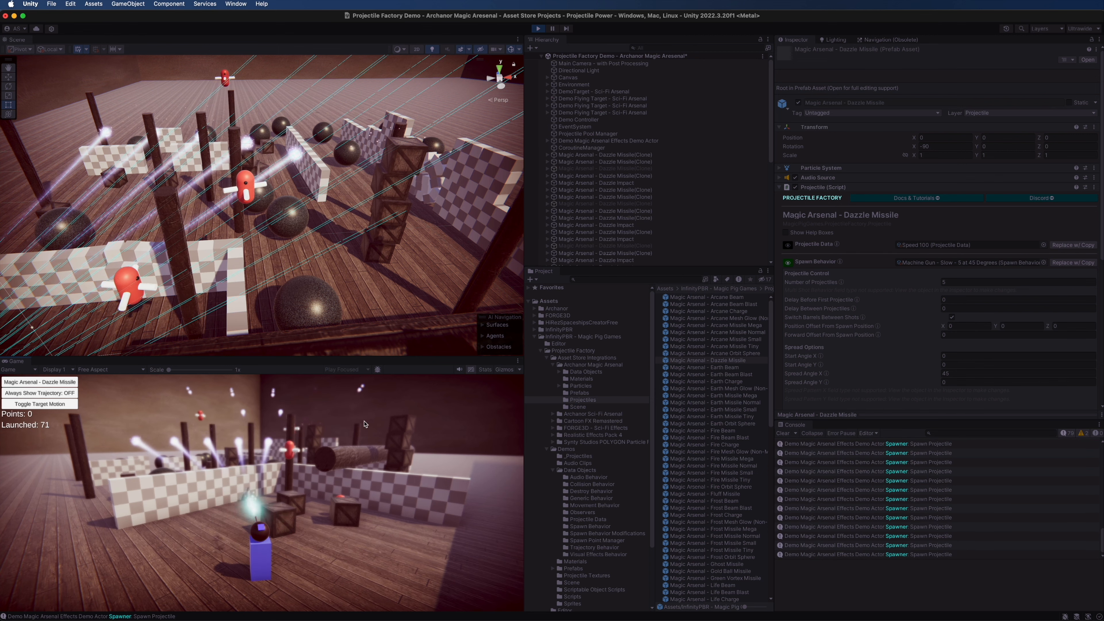
left_click(370, 452)
left_click(343, 475)
left_click(274, 483)
left_click(235, 484)
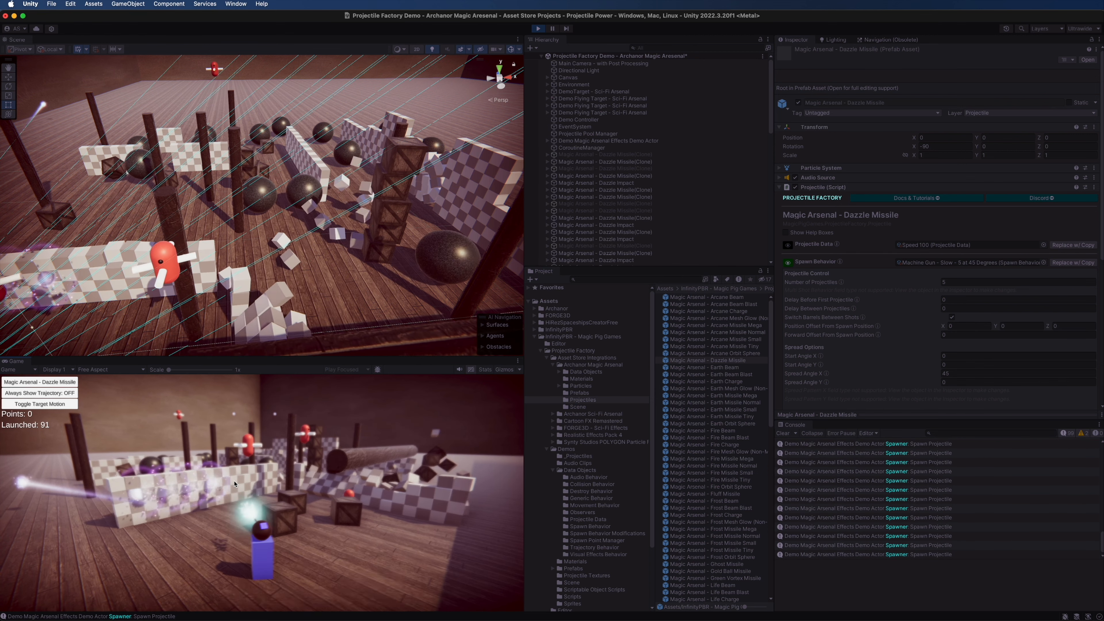
left_click(296, 484)
left_click(369, 481)
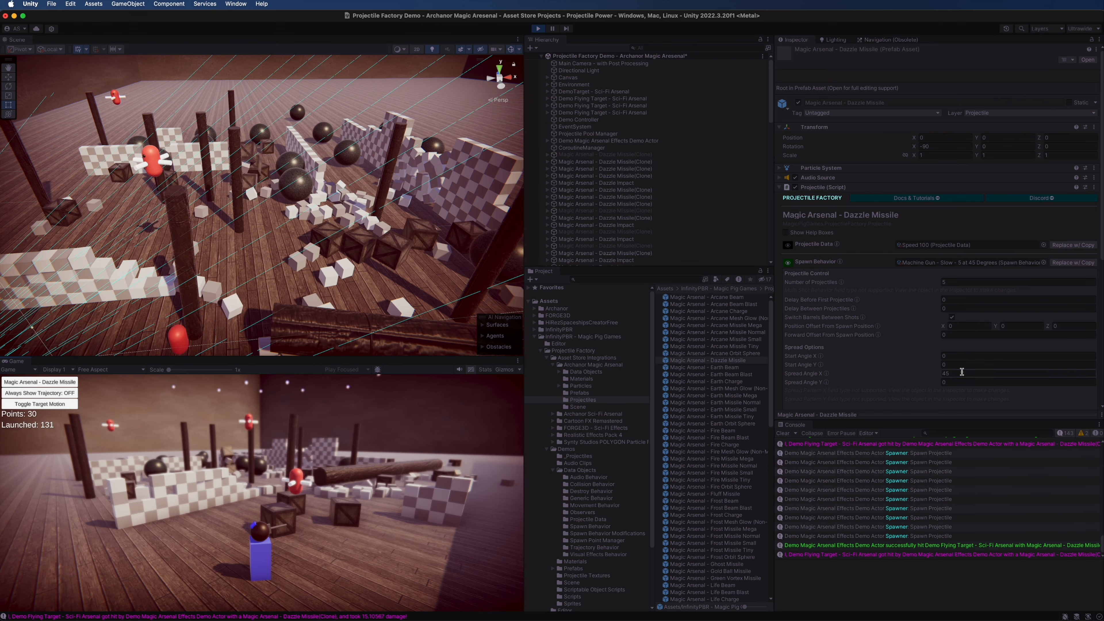
Set the spawn behavior's Spread Angle X to 90 and fire the Dazzle Missile to test the wider spread
left_click(962, 372)
type("90")
left_click(273, 412)
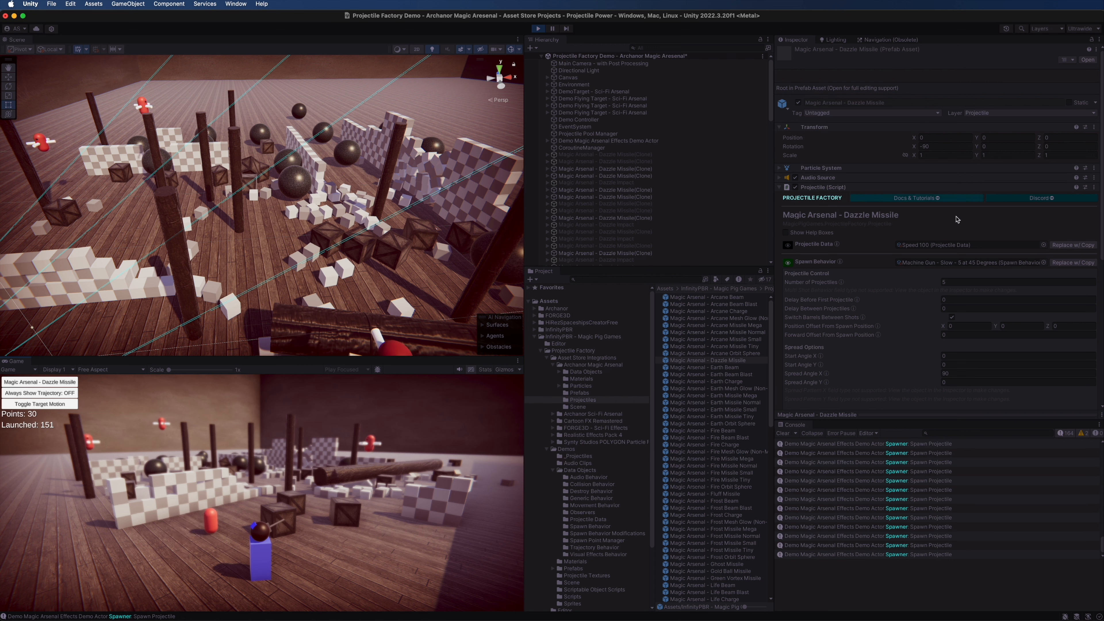
Set the spawn behavior's Spread Angle X to 180 and fire the Dazzle Missile to test the spread
left_click(959, 374)
type("180")
key("Return")
left_click(270, 399)
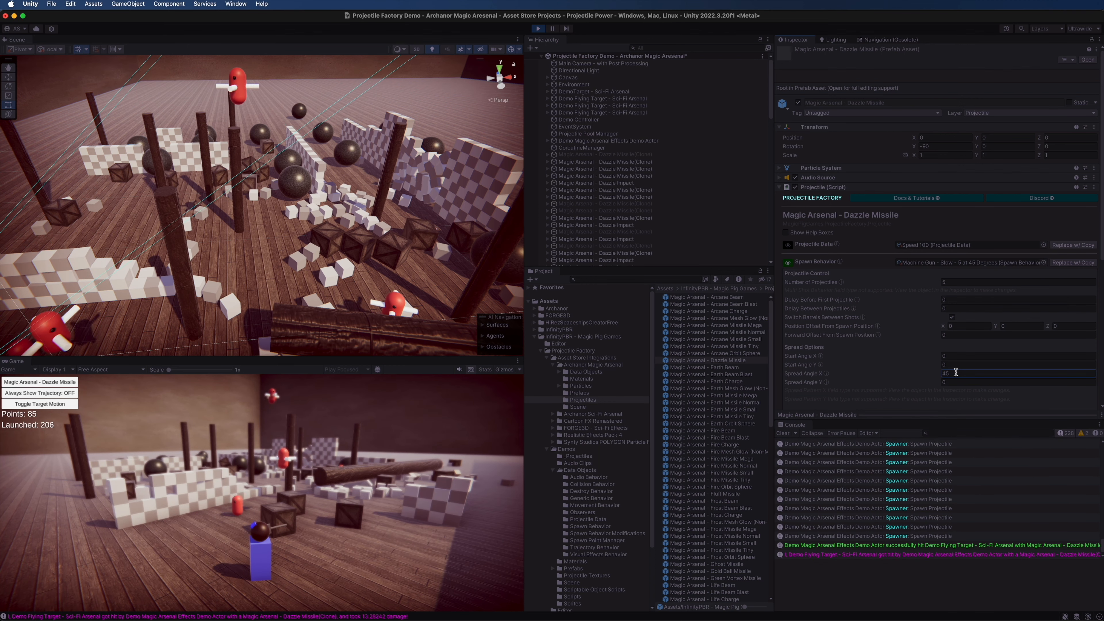
Set the spawn behavior's Spread Angle X to 45 and exit play mode
left_click(956, 373)
type("45")
key("Return")
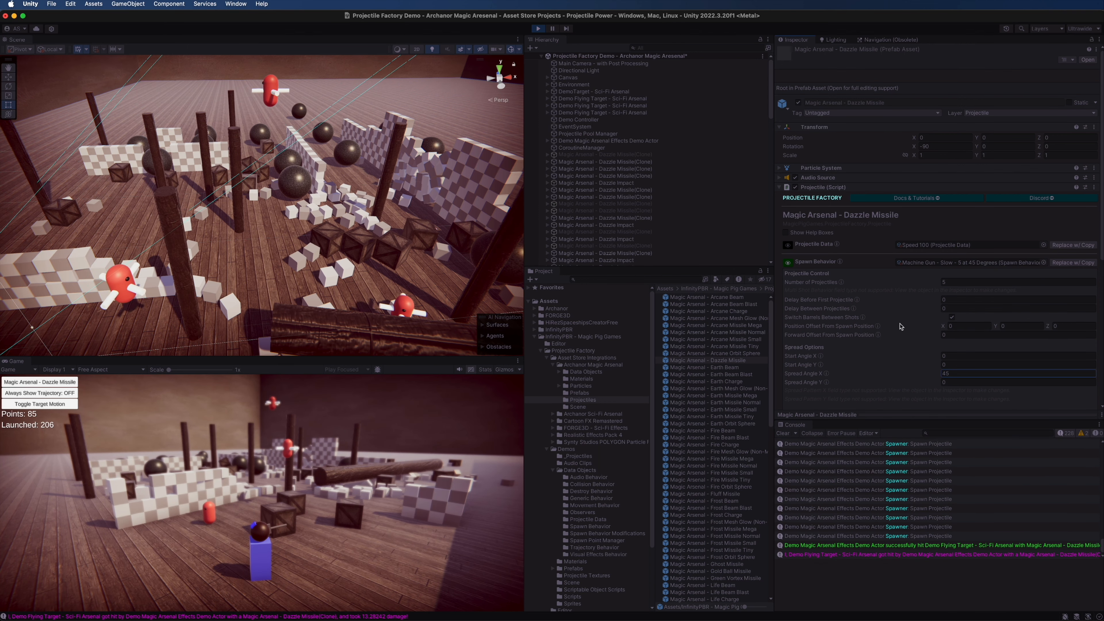
left_click(538, 28)
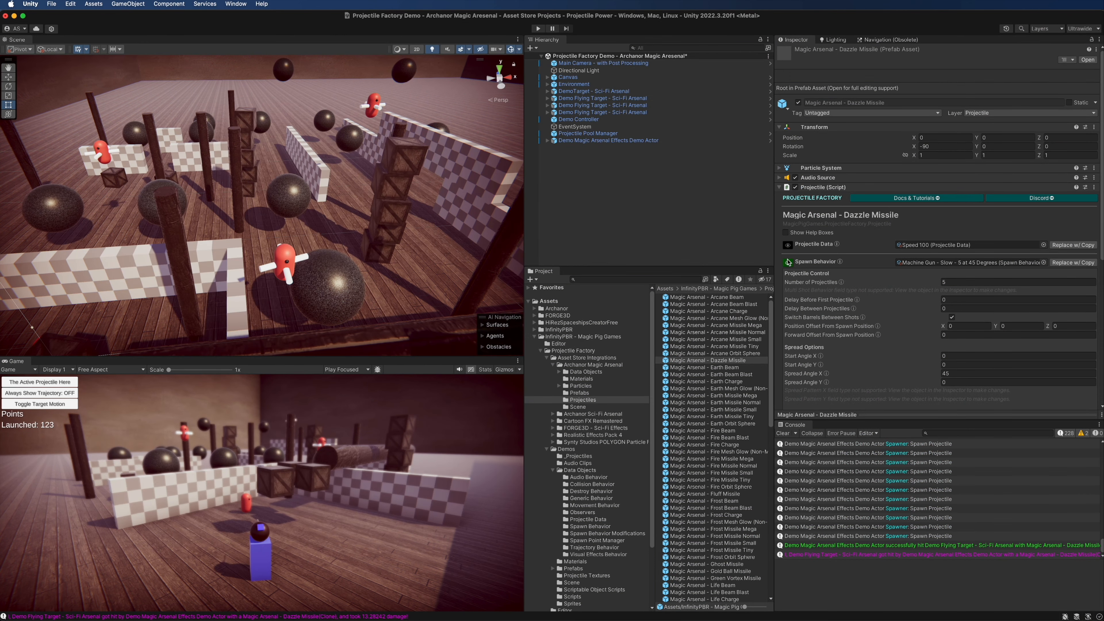
Collapse the Dazzle Missile's Spawn Behavior settings and view its Spawn Modifications
left_click(788, 263)
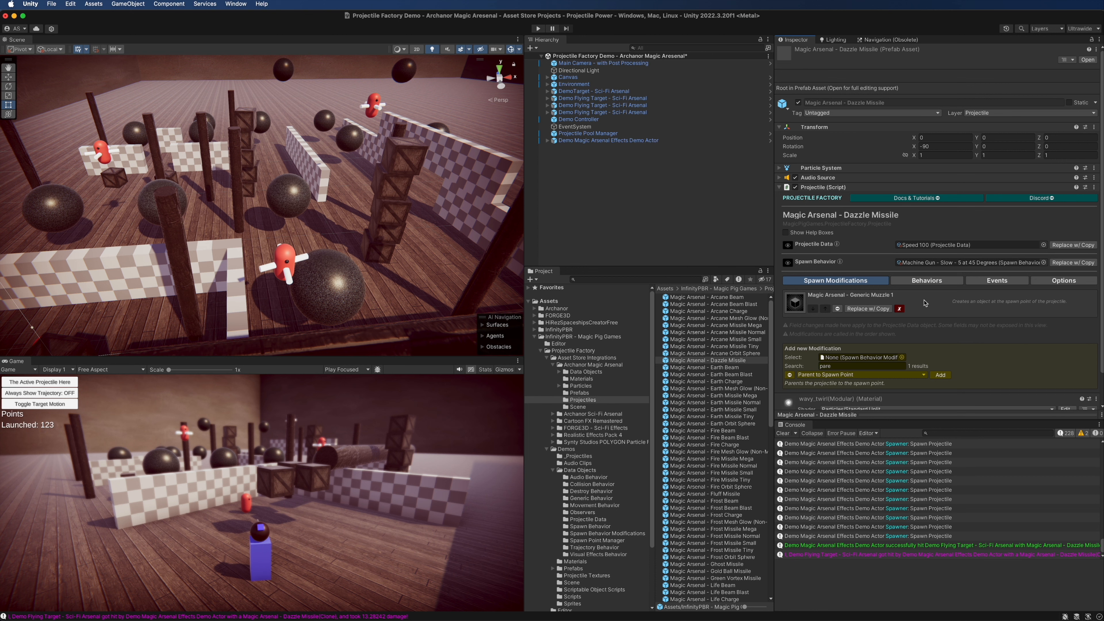
scroll(937, 272, "down", 2)
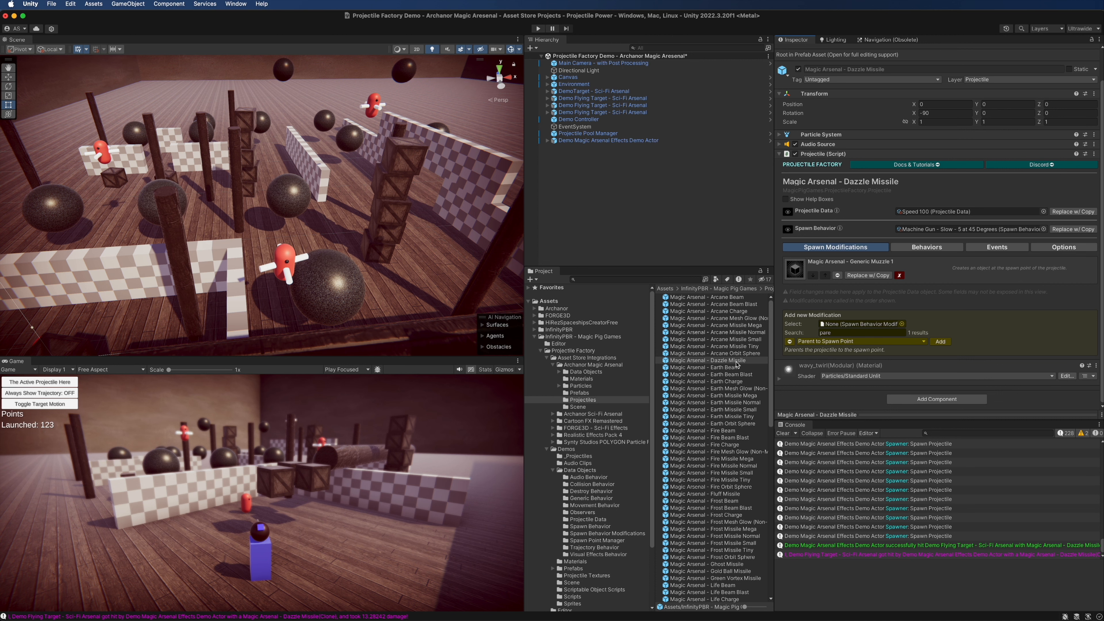
left_click(632, 140)
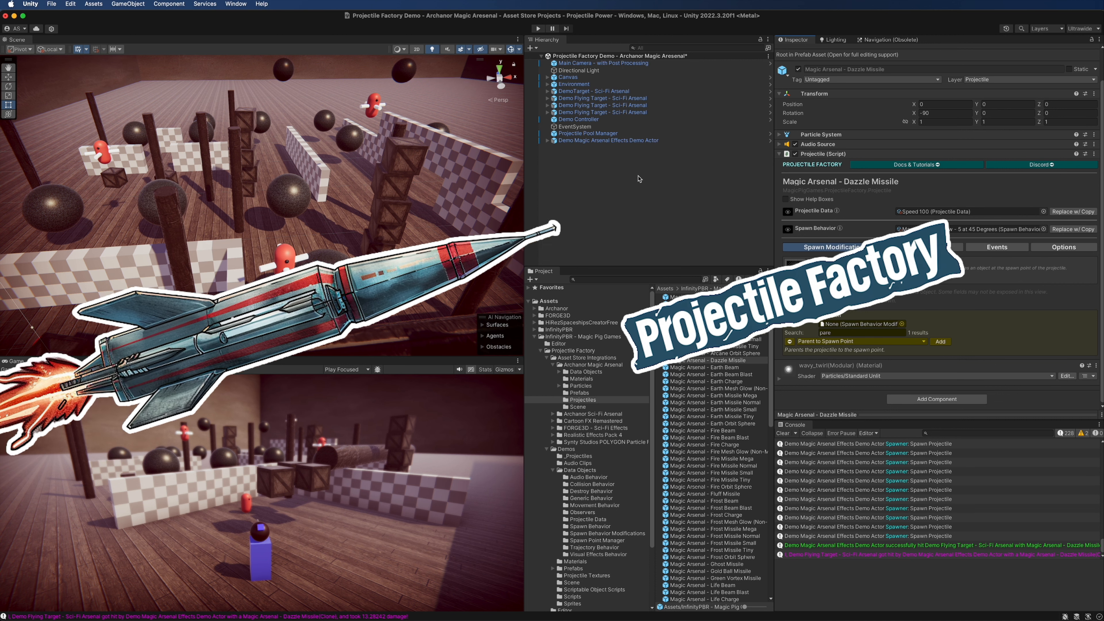